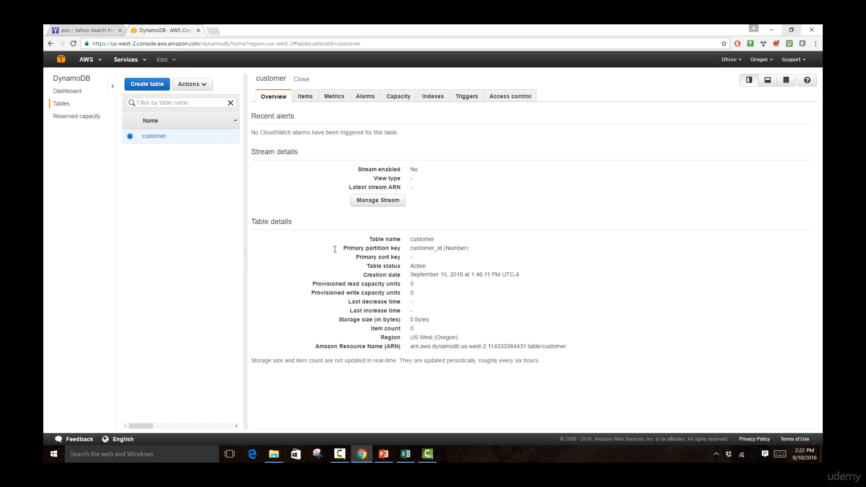
- Start a new item in the customer table and enter the customer's ID in its customer_id attribute
{"action": "left_click", "coordinate": [305, 98]}
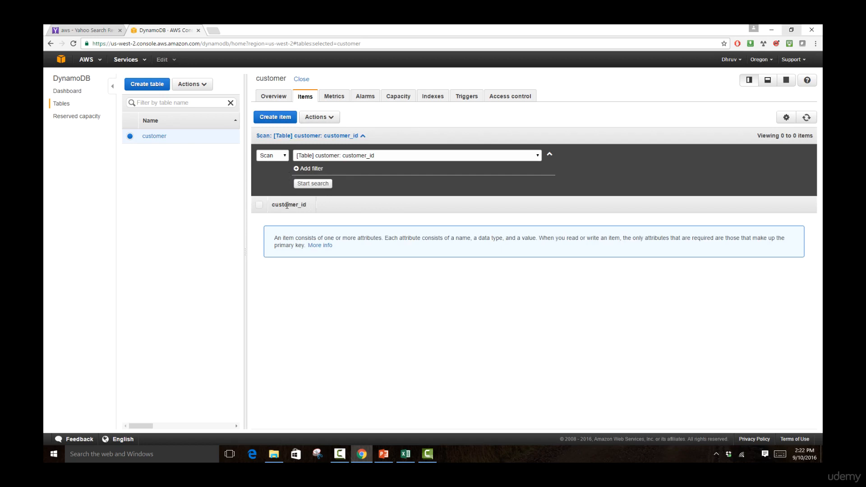
{"action": "left_click", "coordinate": [273, 118]}
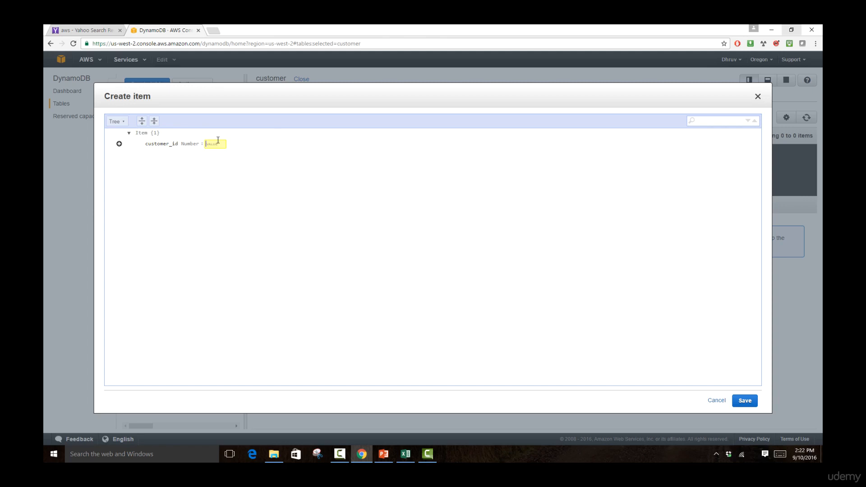
{"action": "type", "text": "1001"}
- Append a String attribute called fname to the new item and enter the customer's first name
{"action": "left_click", "coordinate": [119, 143]}
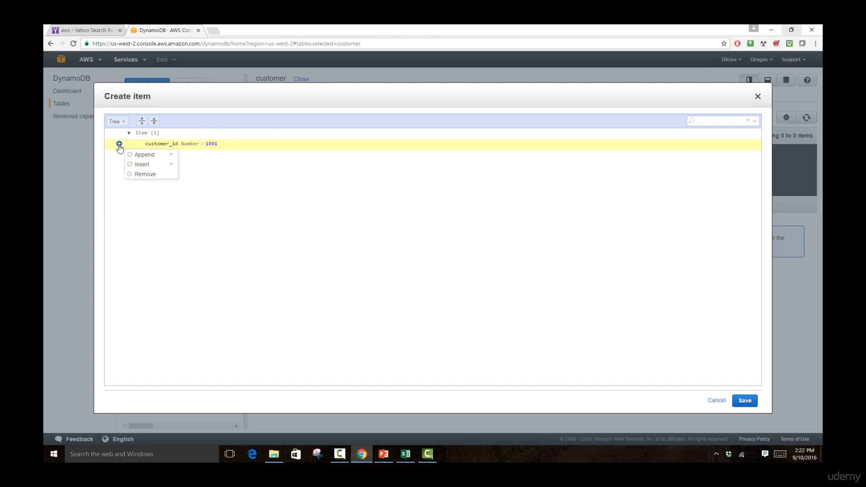
{"action": "left_click", "coordinate": [131, 156]}
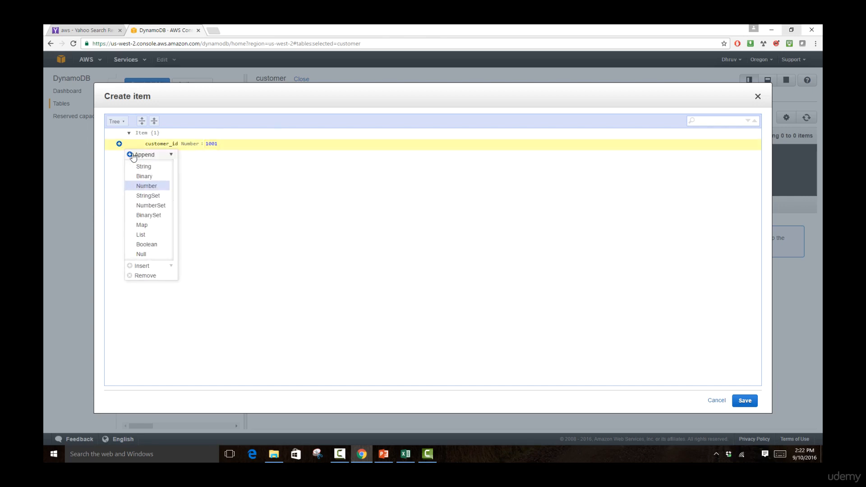
{"action": "left_click", "coordinate": [137, 167]}
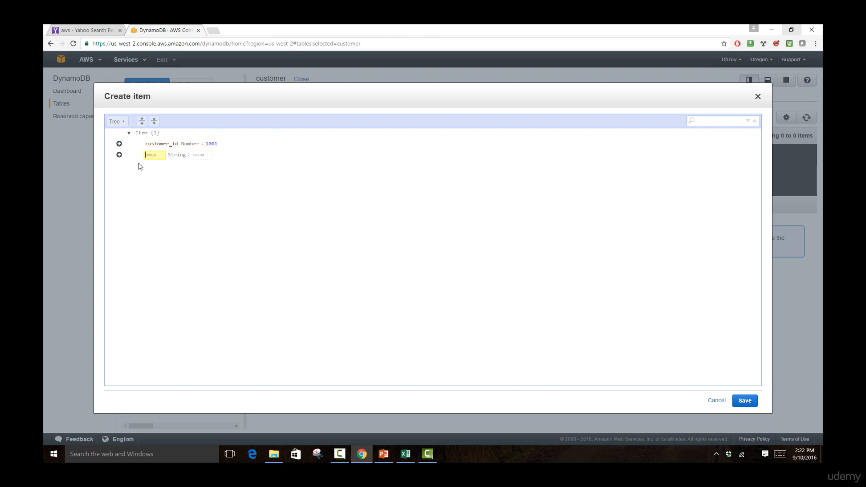
{"action": "type", "text": "fname"}
{"action": "key", "text": "Tab"}
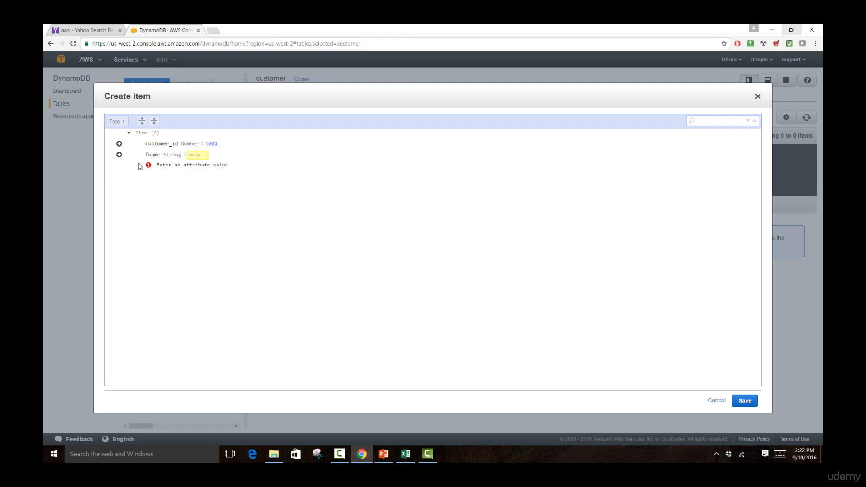
{"action": "type", "text": "John"}
- Append a String attribute called lname after fname, enter the customer's last name, and save the item
{"action": "left_click", "coordinate": [119, 155]}
{"action": "mouse_move", "coordinate": [136, 166]}
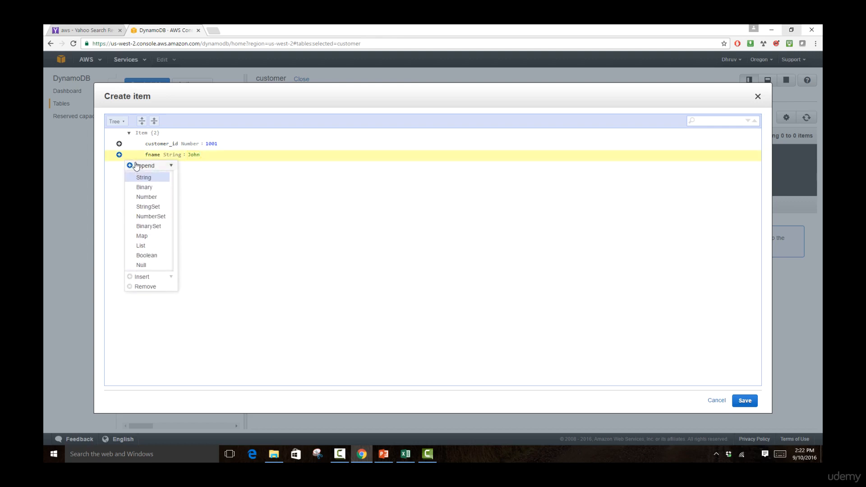
{"action": "left_click", "coordinate": [143, 178]}
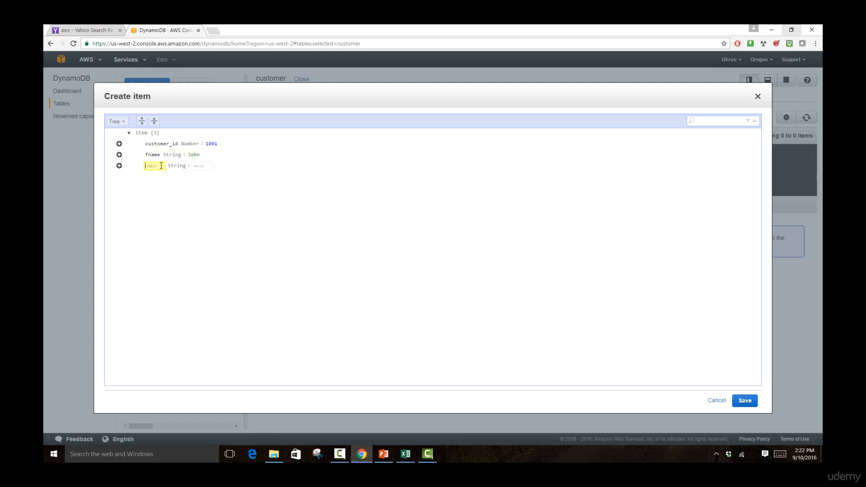
{"action": "type", "text": "lname"}
{"action": "left_click", "coordinate": [197, 165]}
{"action": "type", "text": "Stewart"}
{"action": "left_click", "coordinate": [155, 222]}
{"action": "left_click", "coordinate": [745, 400]}
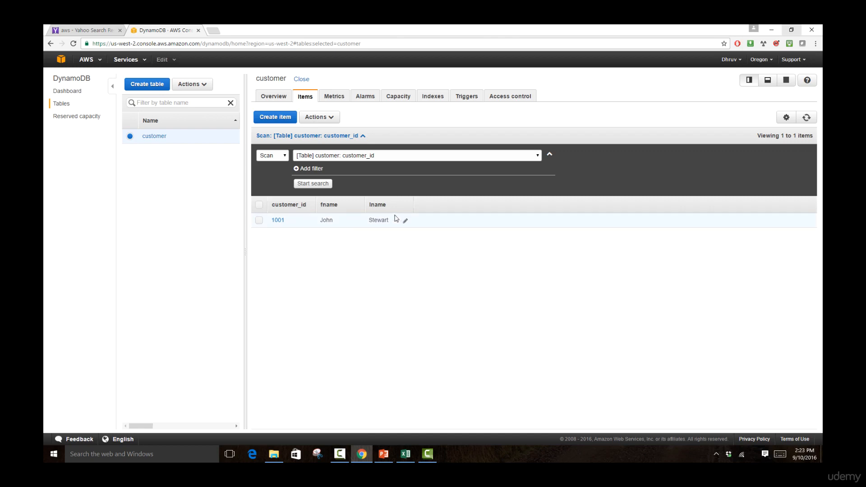
{"action": "double_click", "coordinate": [328, 205]}
{"action": "left_click", "coordinate": [378, 205]}
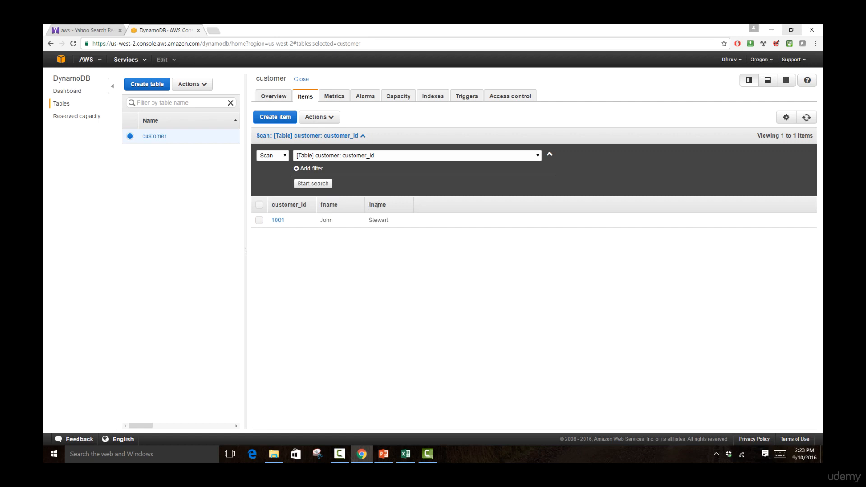
{"action": "double_click", "coordinate": [331, 204]}
{"action": "left_click", "coordinate": [334, 260]}
- Start a second item in the customer table and enter that customer's ID in customer_id
{"action": "left_click", "coordinate": [271, 119]}
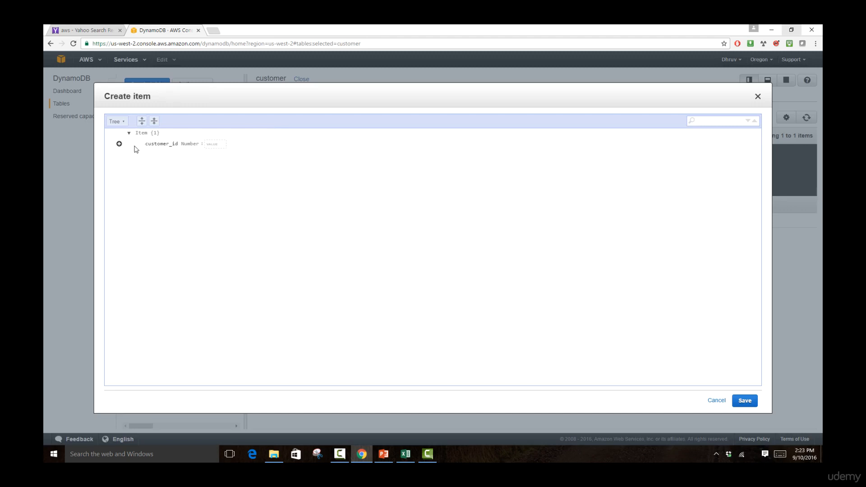
{"action": "left_click", "coordinate": [217, 143]}
{"action": "type", "text": "1002"}
- Append a String attribute called fname to the second item and enter this customer's first name
{"action": "left_click", "coordinate": [119, 143]}
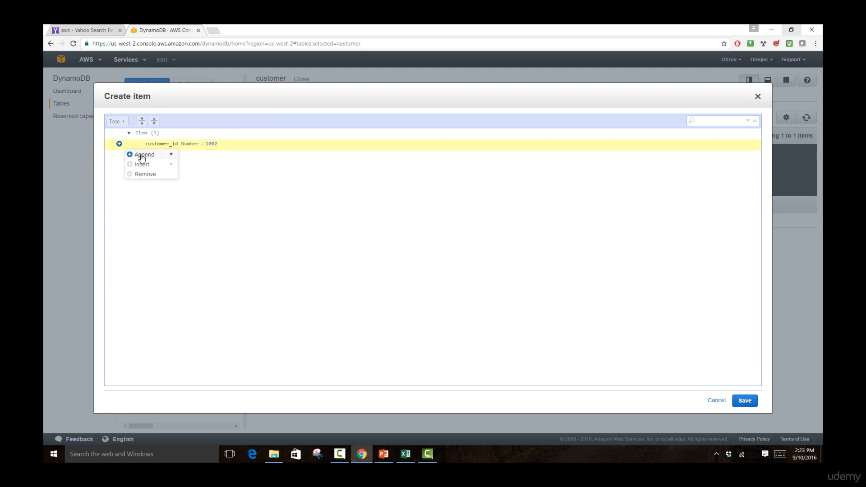
{"action": "mouse_move", "coordinate": [142, 157]}
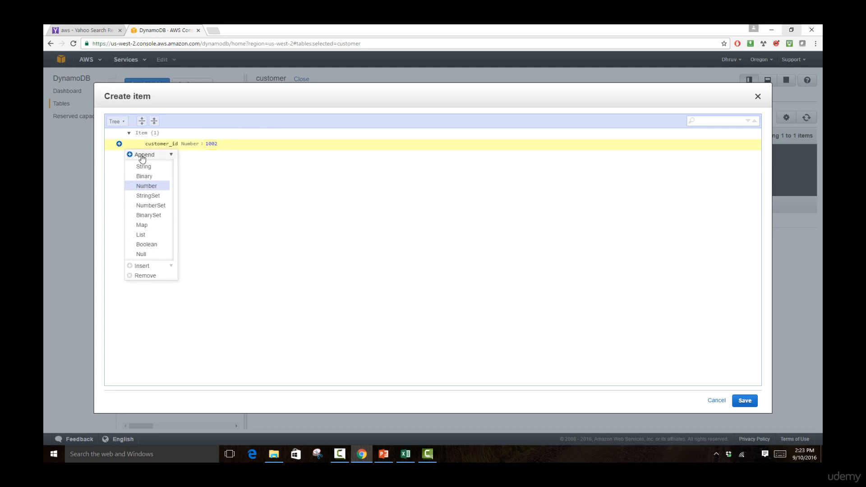
{"action": "left_click", "coordinate": [143, 166]}
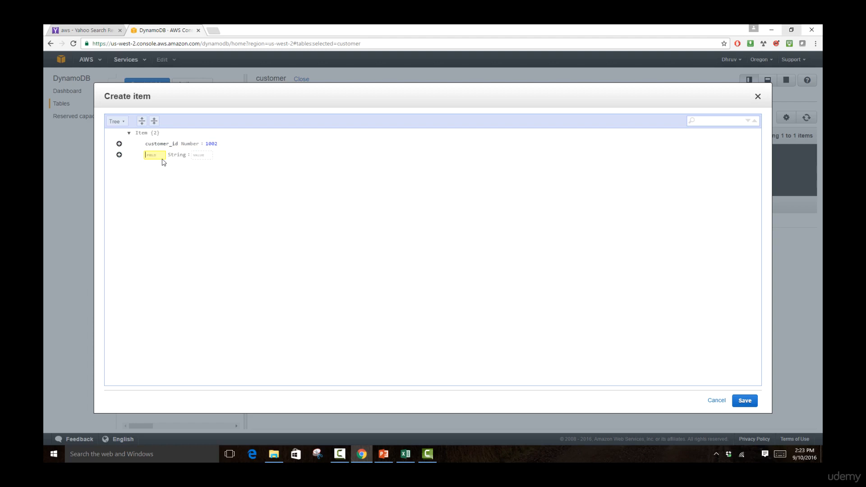
{"action": "type", "text": "fname"}
{"action": "key", "text": "Tab"}
{"action": "type", "text": "Melissa"}
- Append a String attribute called lname to the second item and enter this customer's last name
{"action": "left_click", "coordinate": [119, 154]}
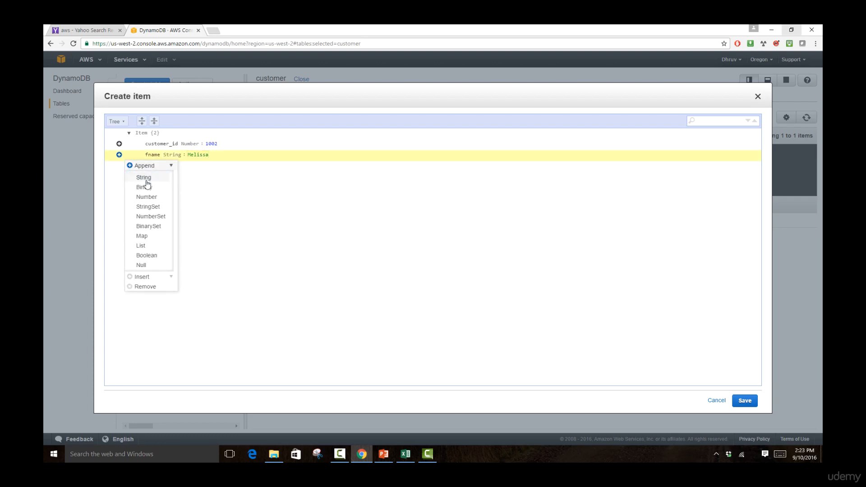
{"action": "left_click", "coordinate": [143, 177]}
{"action": "type", "text": "lname"}
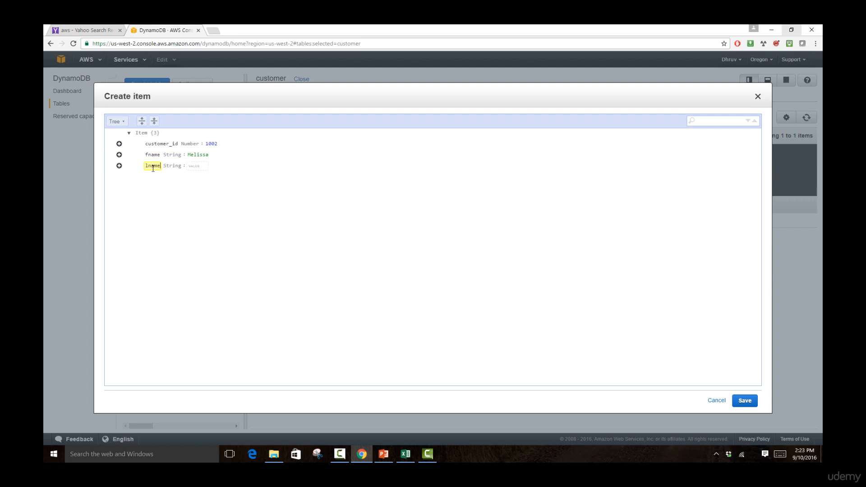
{"action": "key", "text": "Tab"}
{"action": "type", "text": "Jones"}
- Append a Boolean attribute called prospect with the value false to the second item and save it
{"action": "left_click", "coordinate": [119, 166]}
{"action": "mouse_move", "coordinate": [139, 179]}
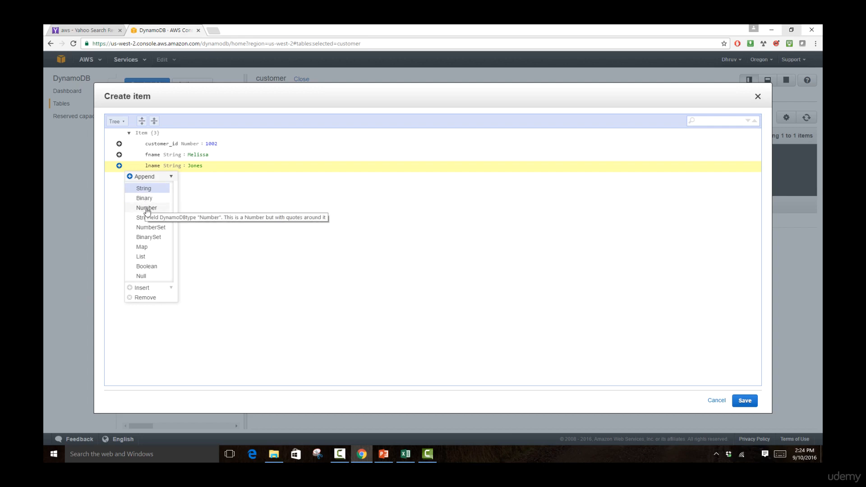
{"action": "left_click", "coordinate": [153, 267]}
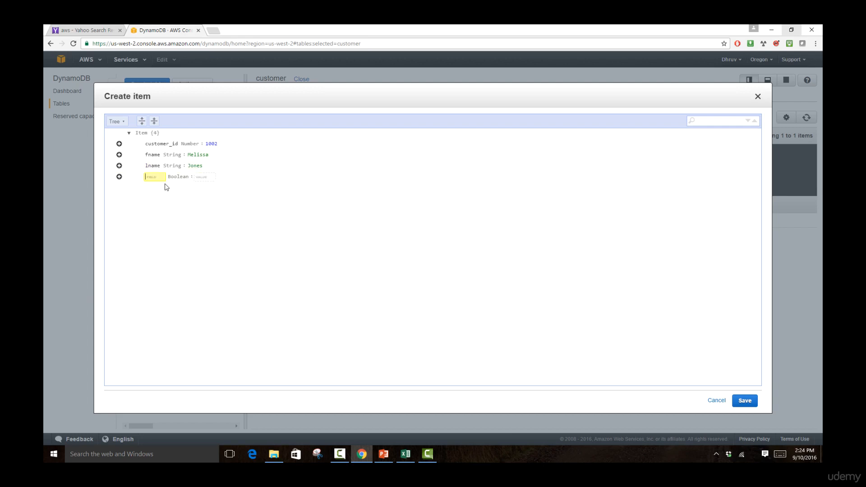
{"action": "type", "text": "prospect"}
{"action": "key", "text": "Tab"}
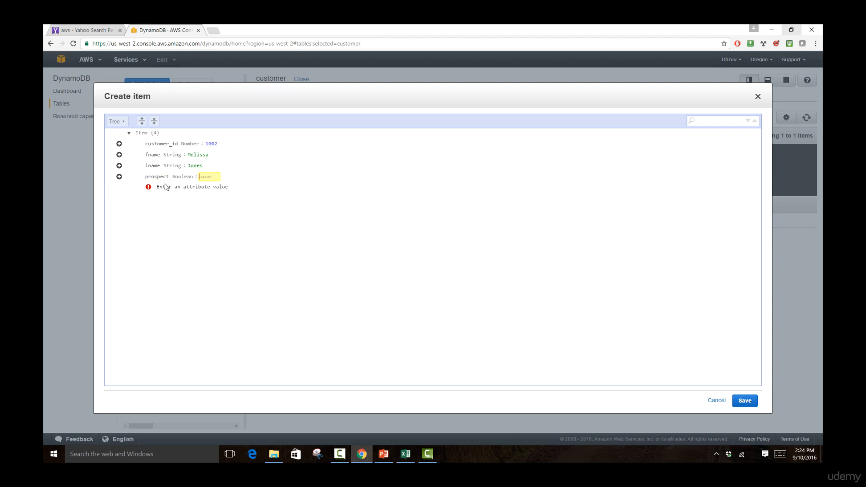
{"action": "type", "text": "false"}
{"action": "left_click", "coordinate": [466, 293]}
{"action": "left_click", "coordinate": [744, 401]}
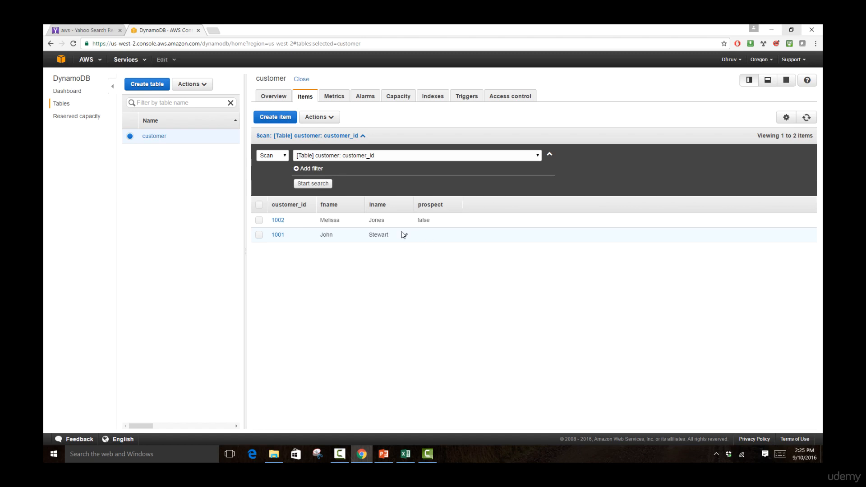
- Examine the customer table's metrics for capacity, latency, streams, and scan and query activity
{"action": "left_click", "coordinate": [333, 98]}
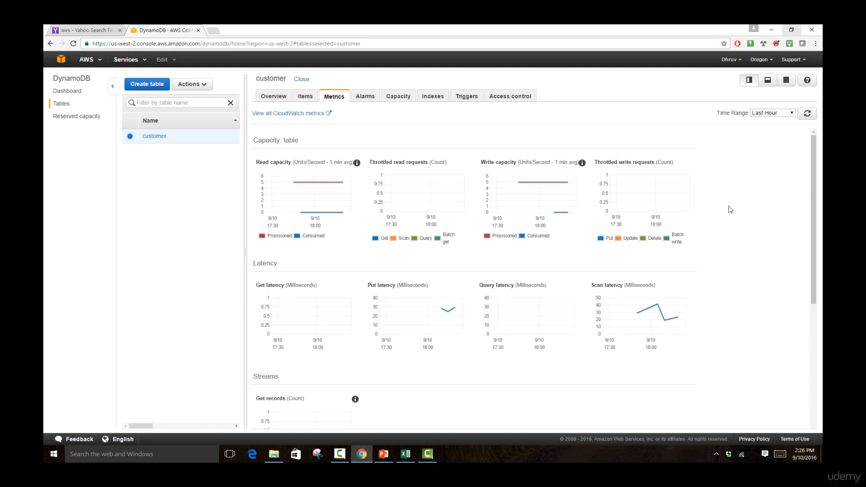
{"action": "scroll", "coordinate": [722, 282], "scroll_direction": "down", "scroll_amount": 3}
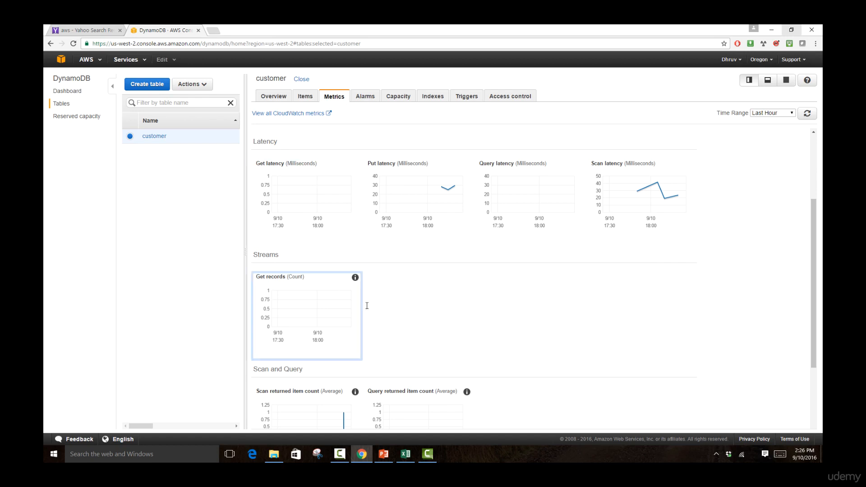
{"action": "scroll", "coordinate": [367, 306], "scroll_direction": "down", "scroll_amount": 3}
{"action": "scroll", "coordinate": [533, 310], "scroll_direction": "up", "scroll_amount": 4}
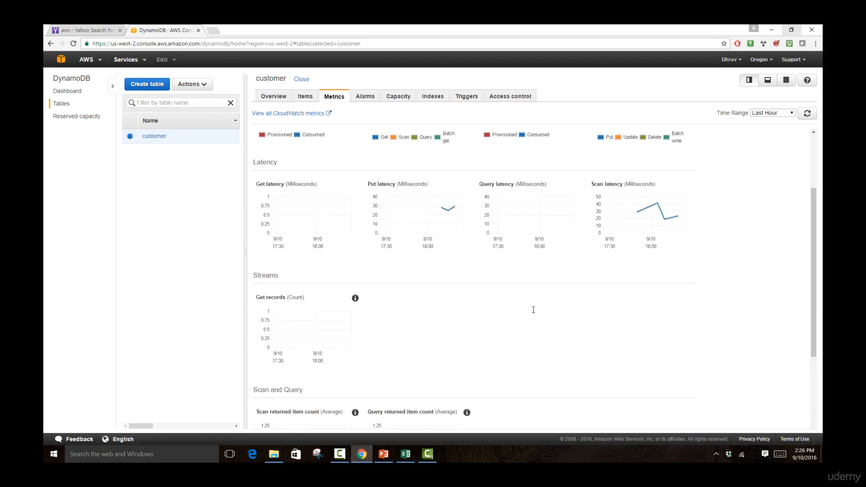
{"action": "scroll", "coordinate": [533, 310], "scroll_direction": "up", "scroll_amount": 2}
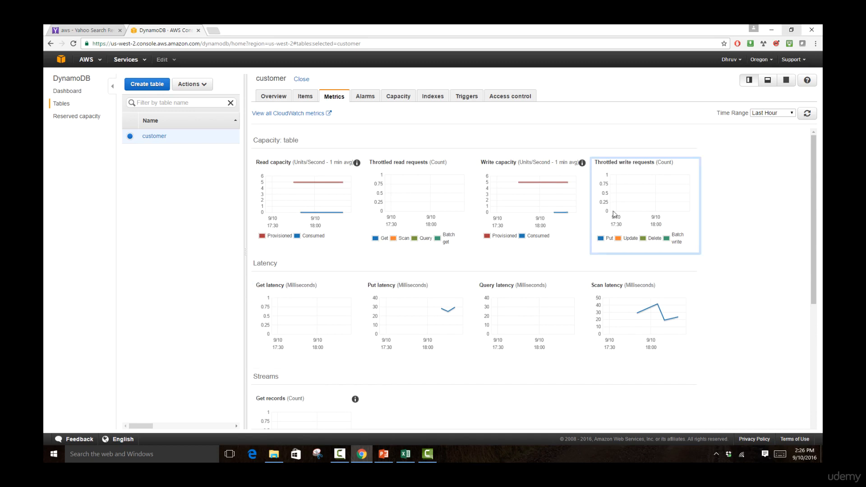
- Query the customer table's items by the first customer's ID as partition key, and view the matching item's attributes
{"action": "left_click", "coordinate": [311, 98]}
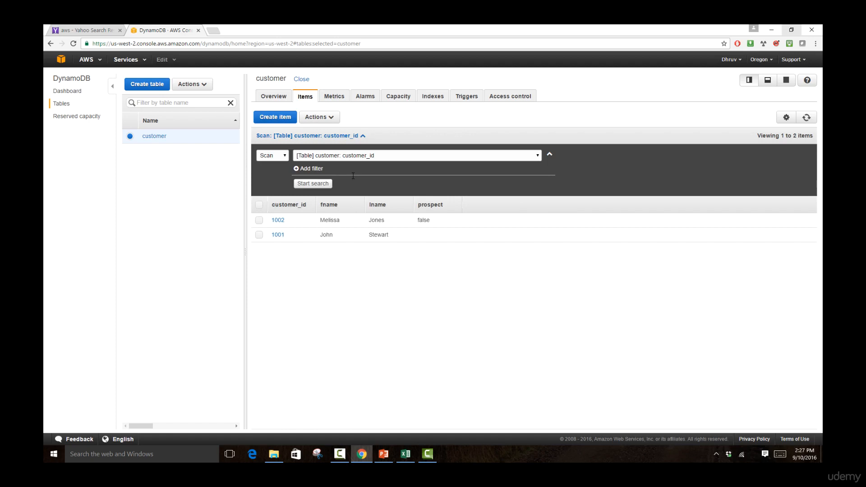
{"action": "left_click", "coordinate": [270, 155]}
{"action": "left_click", "coordinate": [267, 170]}
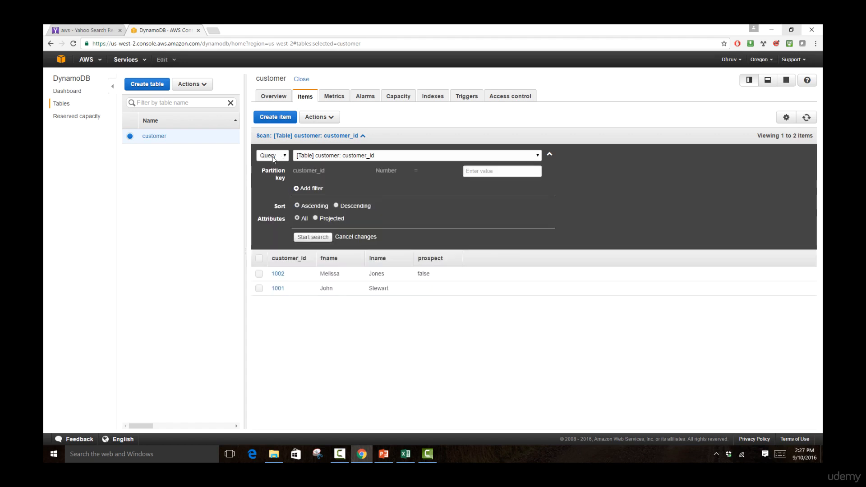
{"action": "left_click", "coordinate": [485, 173]}
{"action": "type", "text": "1001"}
{"action": "left_click", "coordinate": [314, 238]}
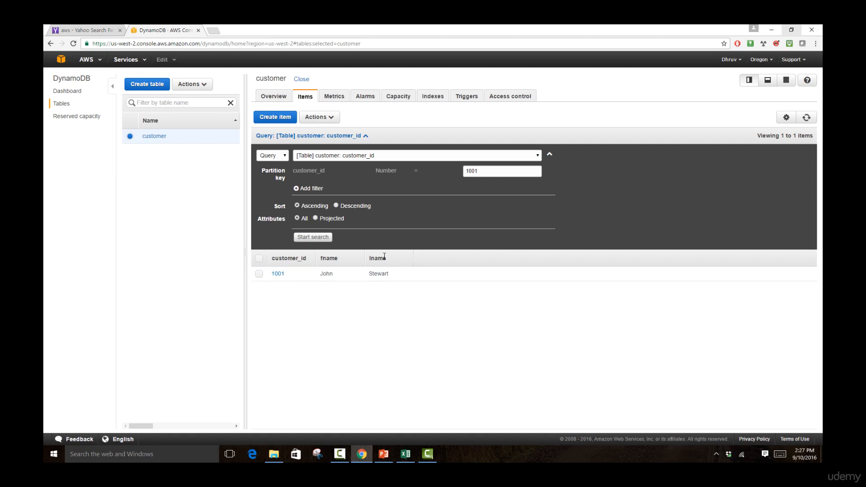
{"action": "left_click", "coordinate": [277, 275]}
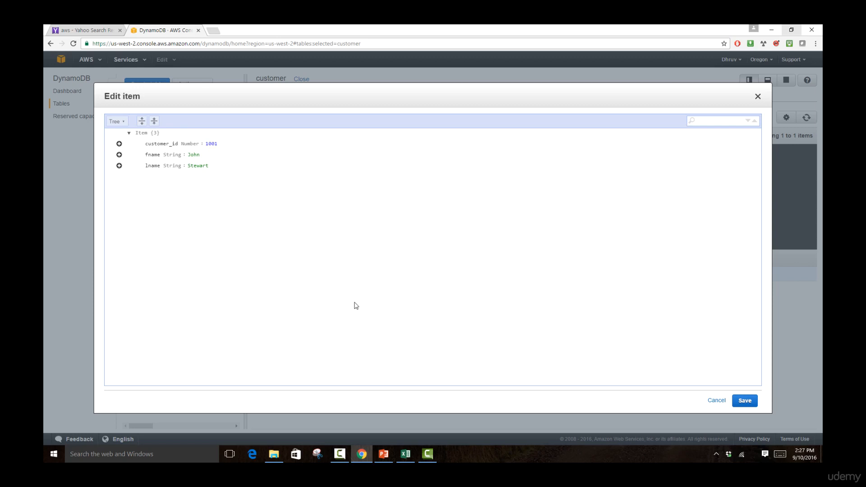
{"action": "left_click", "coordinate": [758, 96]}
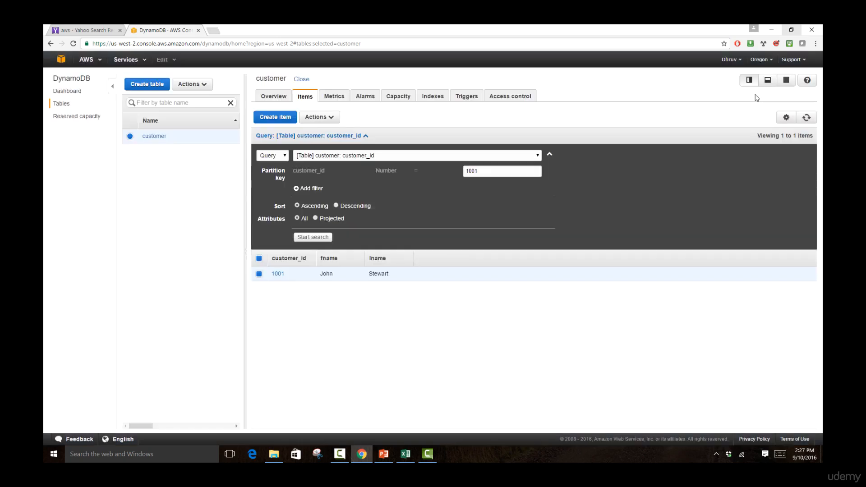
- Examine the customer table's alarms and the SNS topic, threshold and period options for a new alarm, without creating one
{"action": "left_click", "coordinate": [366, 98]}
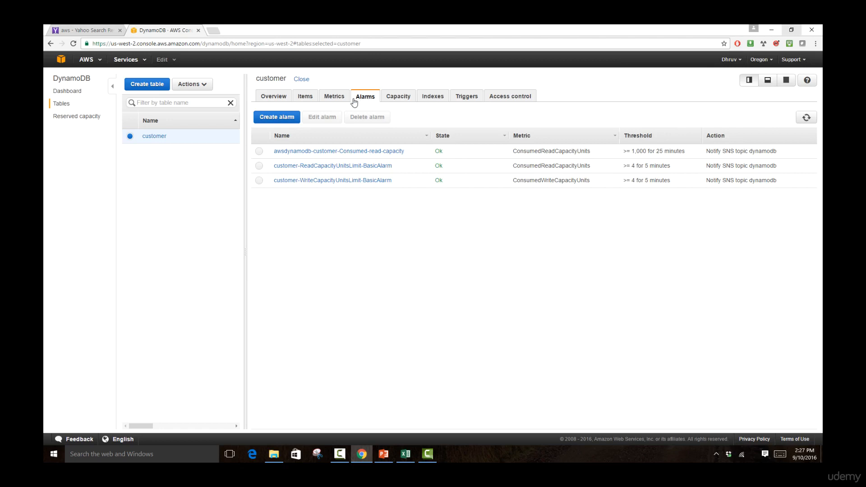
{"action": "left_click", "coordinate": [278, 118]}
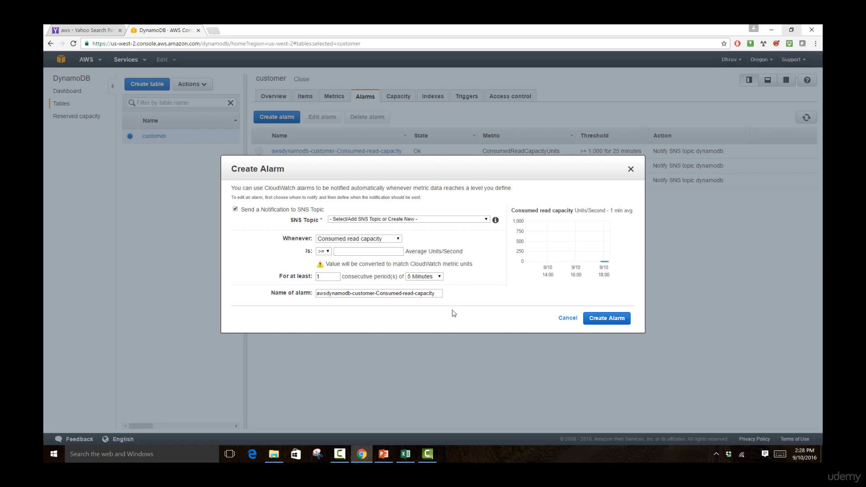
{"action": "left_click", "coordinate": [440, 218]}
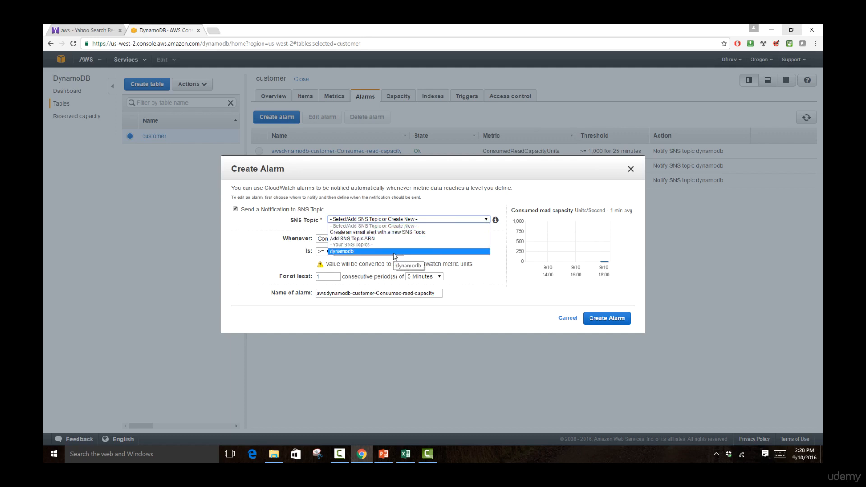
{"action": "left_click", "coordinate": [297, 285]}
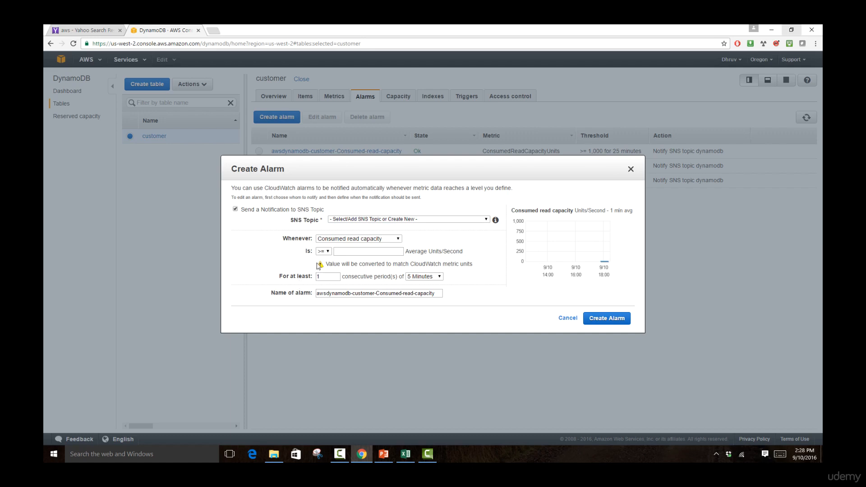
{"action": "left_click", "coordinate": [342, 250]}
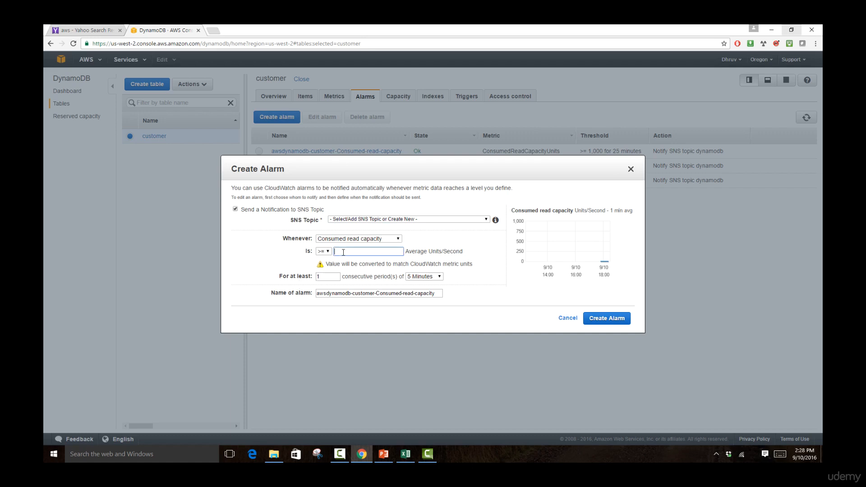
{"action": "left_click", "coordinate": [330, 275]}
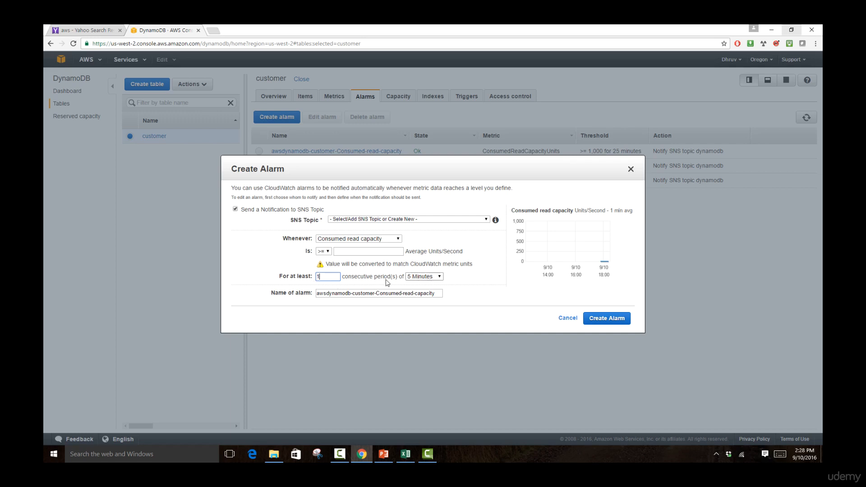
{"action": "left_click_drag", "start_coordinate": [326, 277], "coordinate": [305, 276]}
{"action": "left_click", "coordinate": [380, 252]}
{"action": "left_click", "coordinate": [564, 318]}
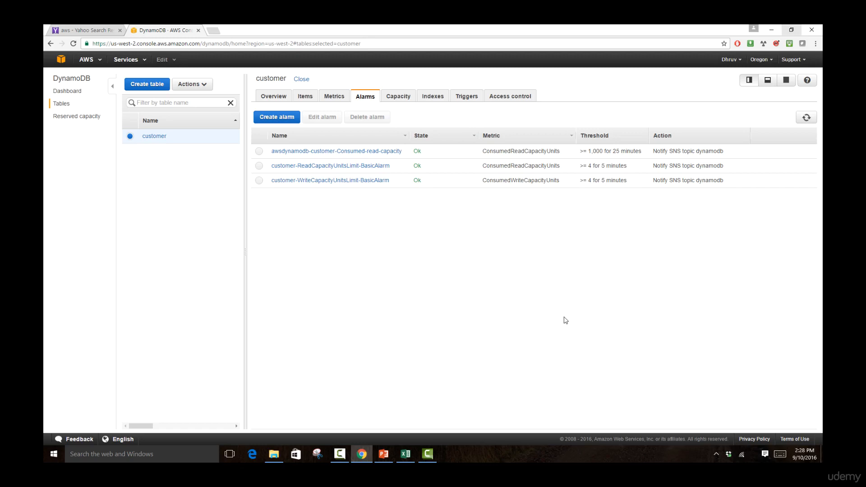
- Return to the items of the customer table
{"action": "left_click", "coordinate": [305, 97]}
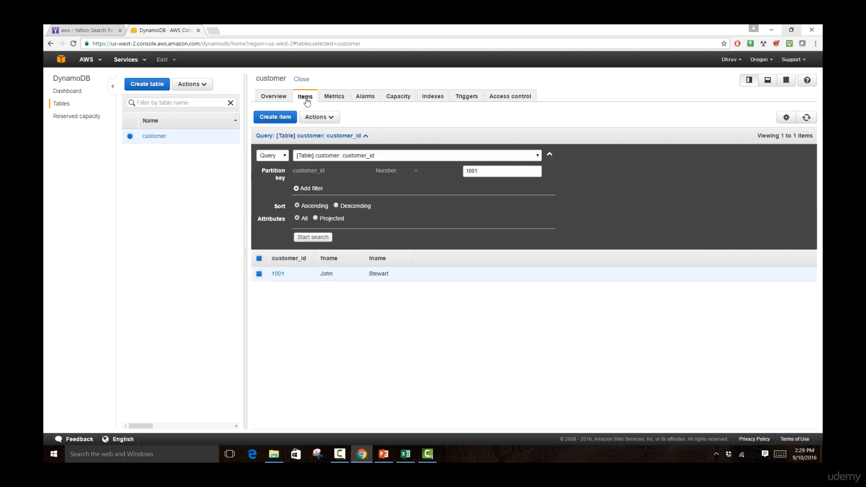